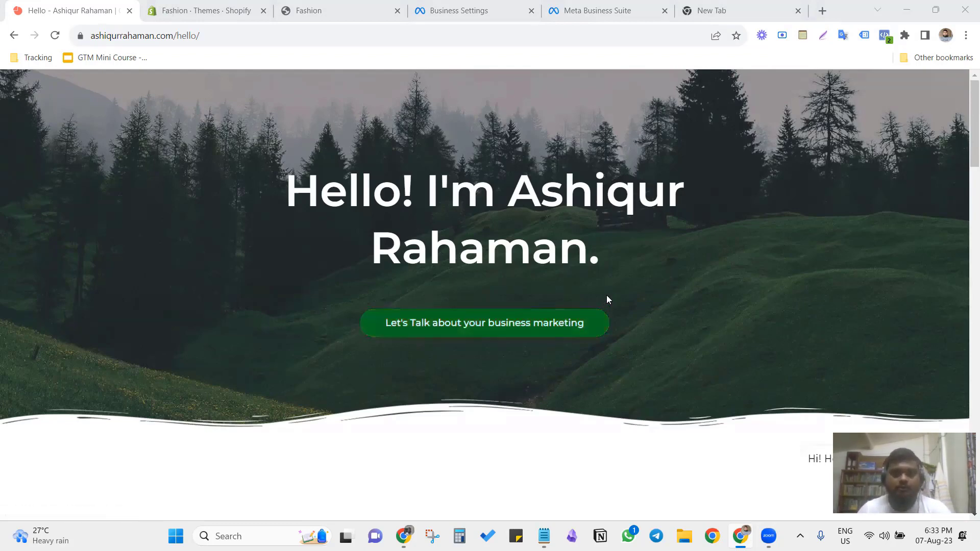
- Open the business settings of the Web Learnings account from Meta Business Suite and close the empty browser tab
{"action": "left_click", "coordinate": [465, 7]}
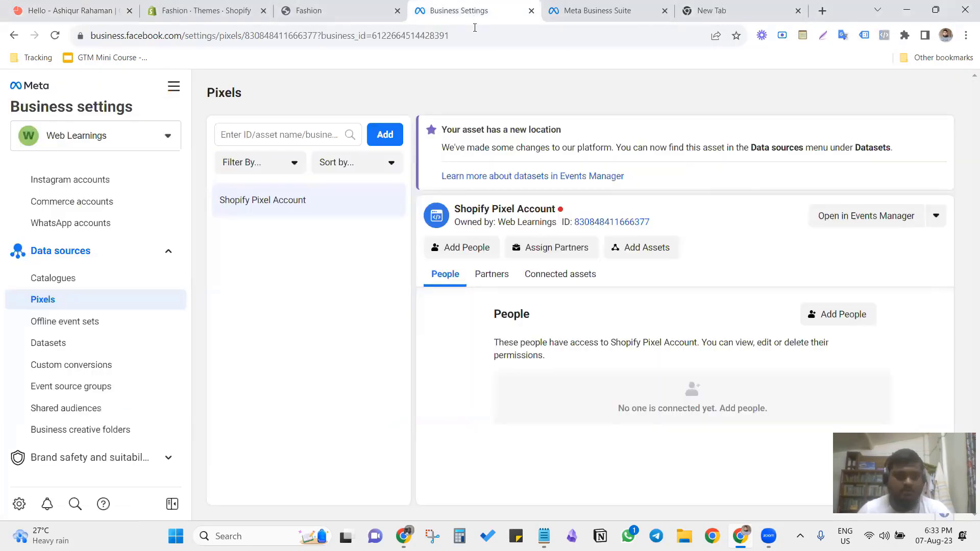
{"action": "left_click", "coordinate": [563, 7]}
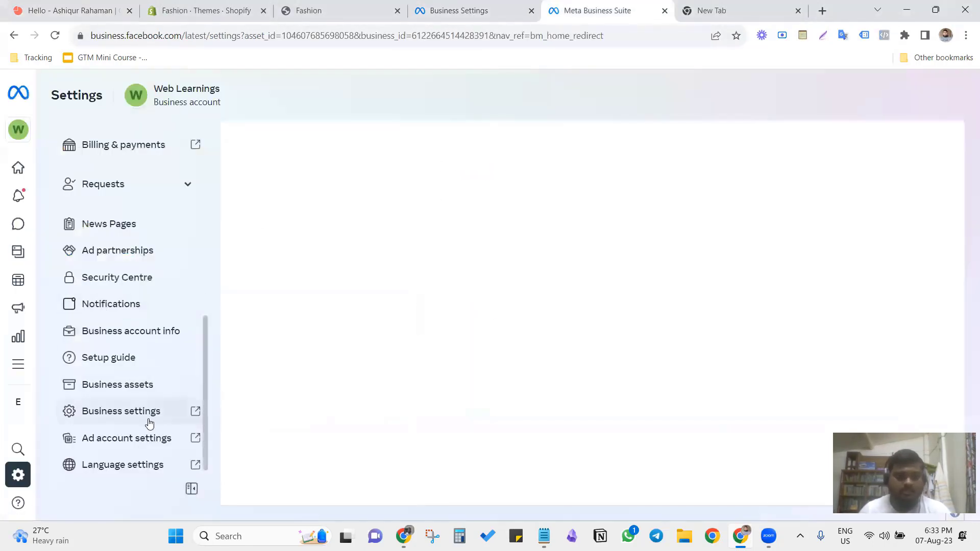
{"action": "left_click", "coordinate": [97, 411]}
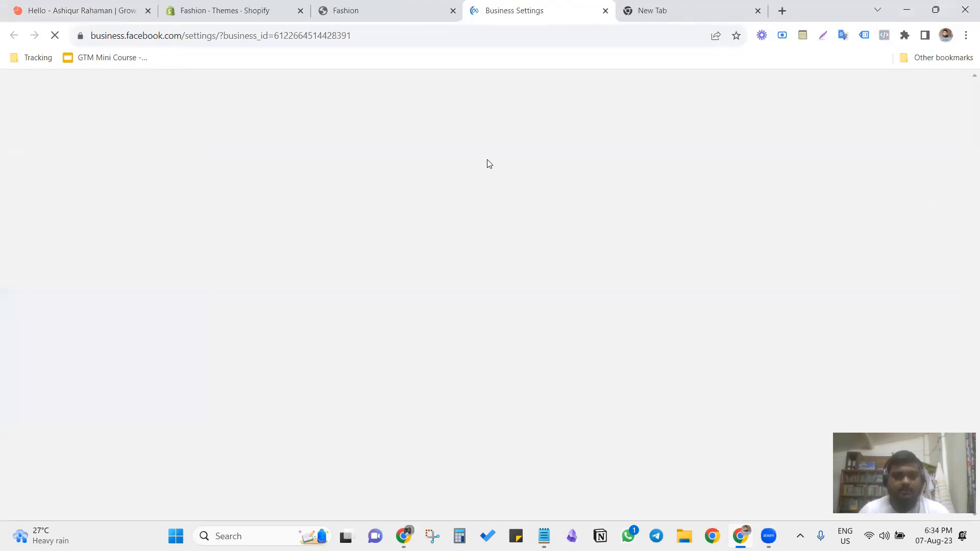
{"action": "left_click", "coordinate": [758, 11]}
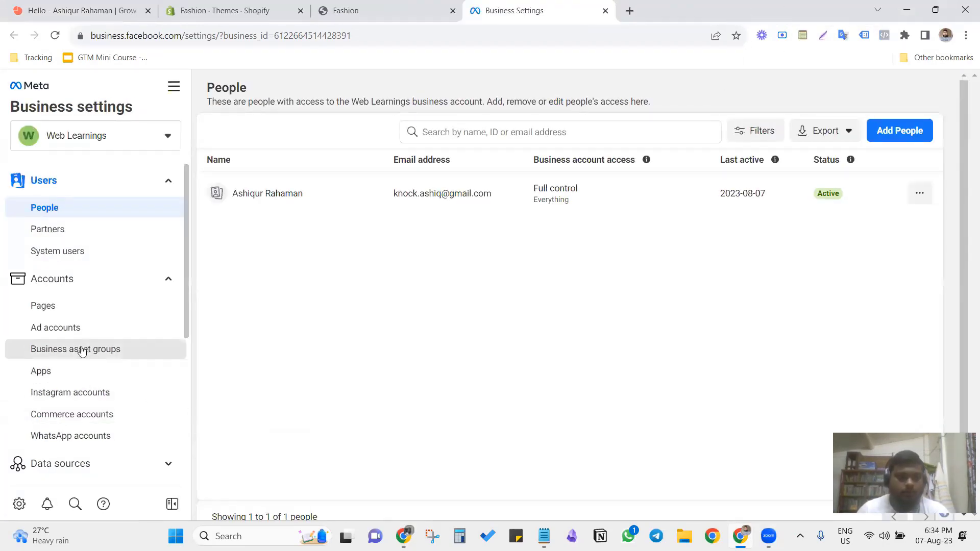
- Open the Pixels list among the account's data sources
{"action": "scroll", "coordinate": [74, 377], "scroll_direction": "down", "scroll_amount": 1}
{"action": "scroll", "coordinate": [74, 377], "scroll_direction": "down", "scroll_amount": 2}
{"action": "left_click", "coordinate": [56, 337]}
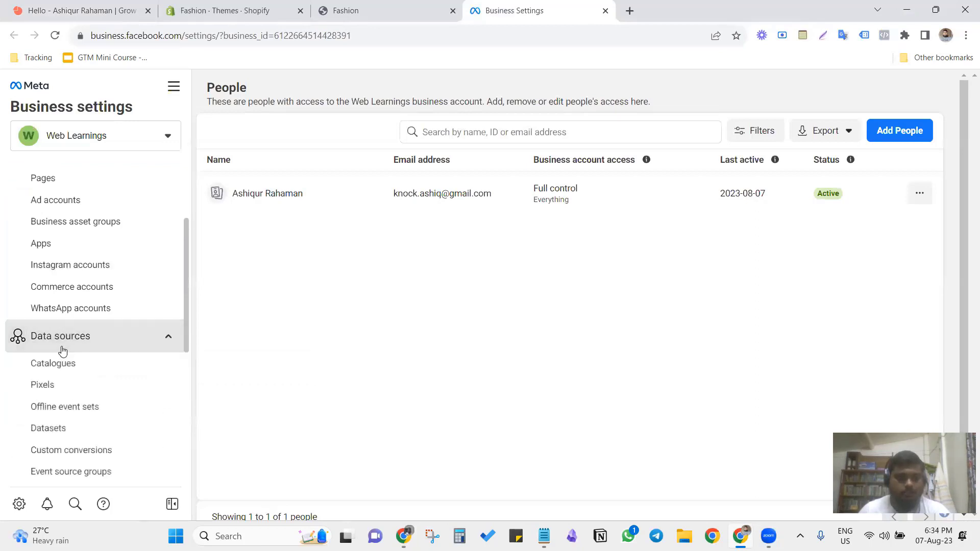
{"action": "left_click", "coordinate": [49, 388]}
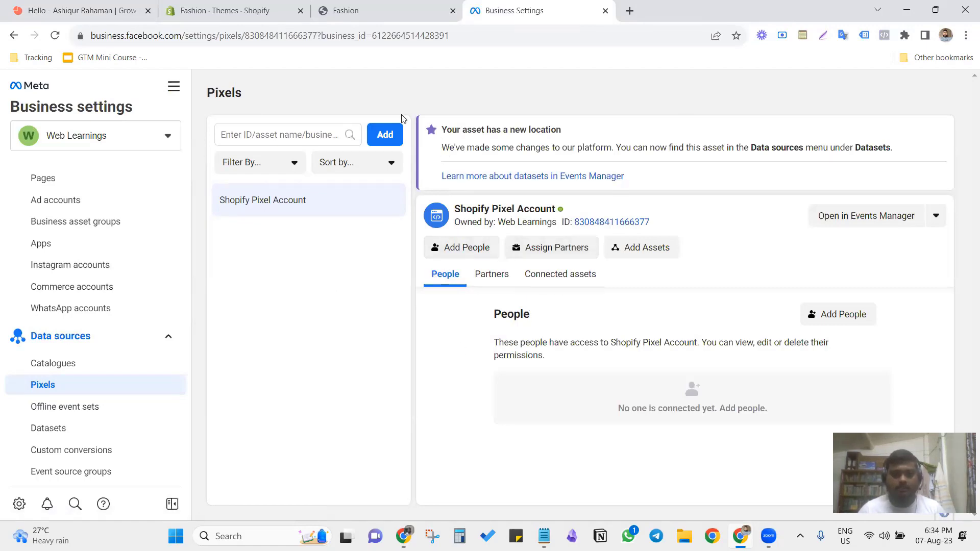
- Start adding a new pixel and name it "Fashion Website"
{"action": "left_click", "coordinate": [386, 136]}
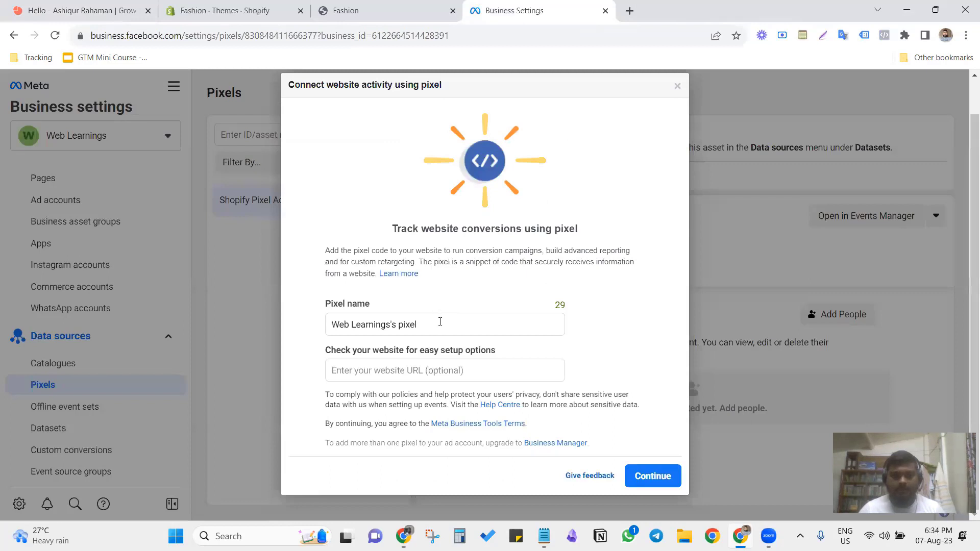
{"action": "triple_click", "coordinate": [439, 321]}
{"action": "key", "text": "BackSpace"}
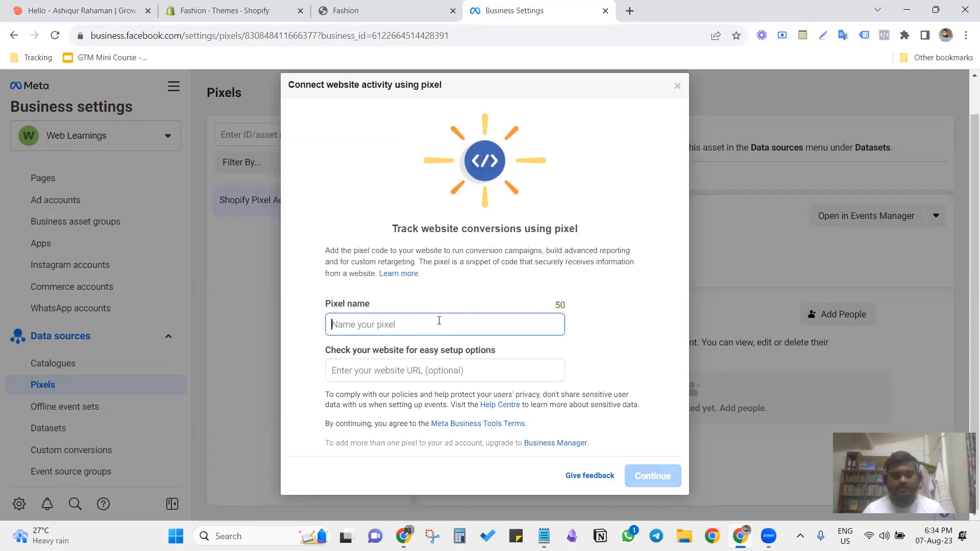
{"action": "left_click", "coordinate": [198, 7]}
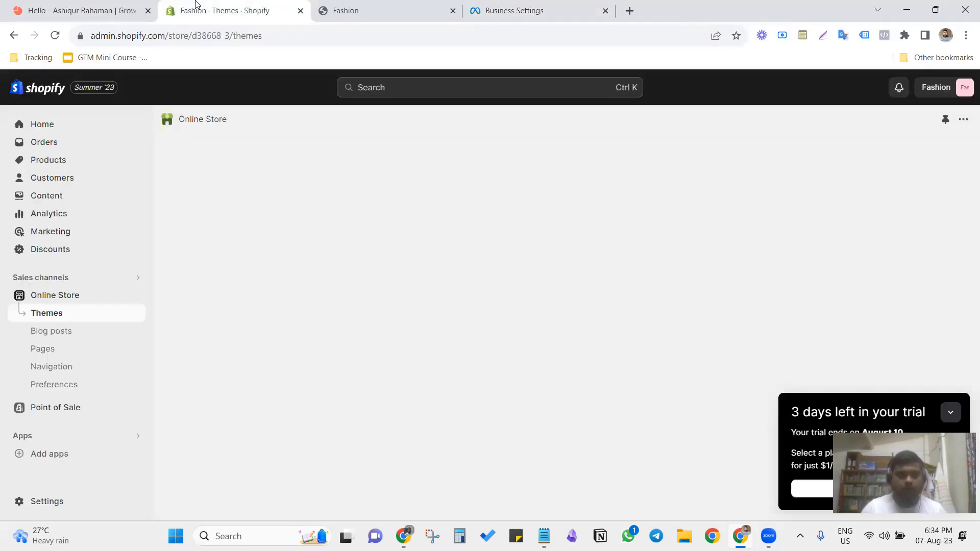
{"action": "left_click", "coordinate": [492, 7]}
{"action": "type", "text": "F"}
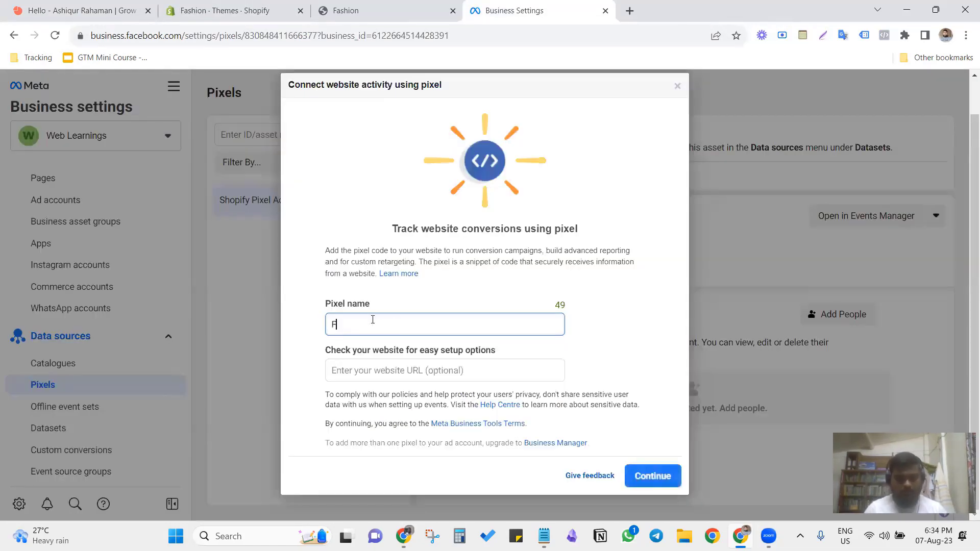
{"action": "type", "text": "ashion W"}
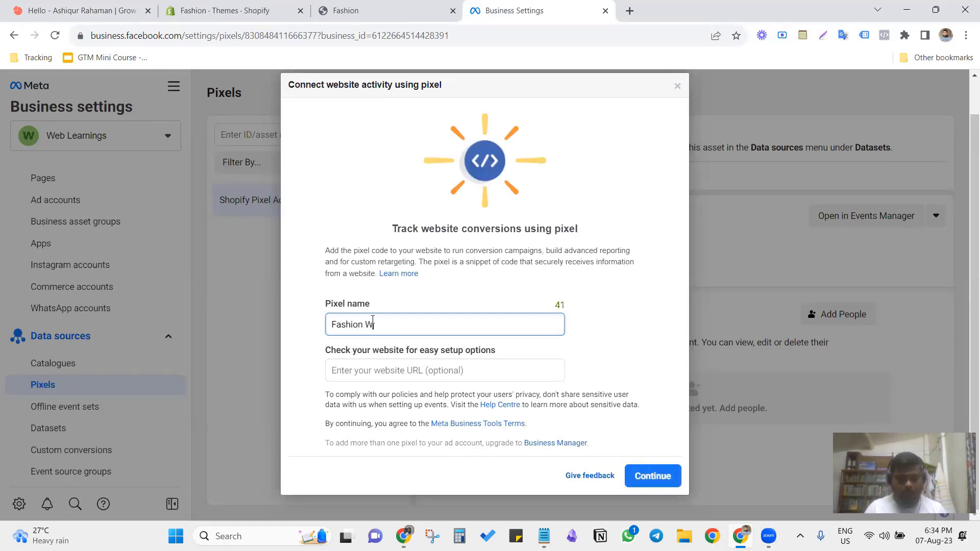
{"action": "type", "text": "ebsite"}
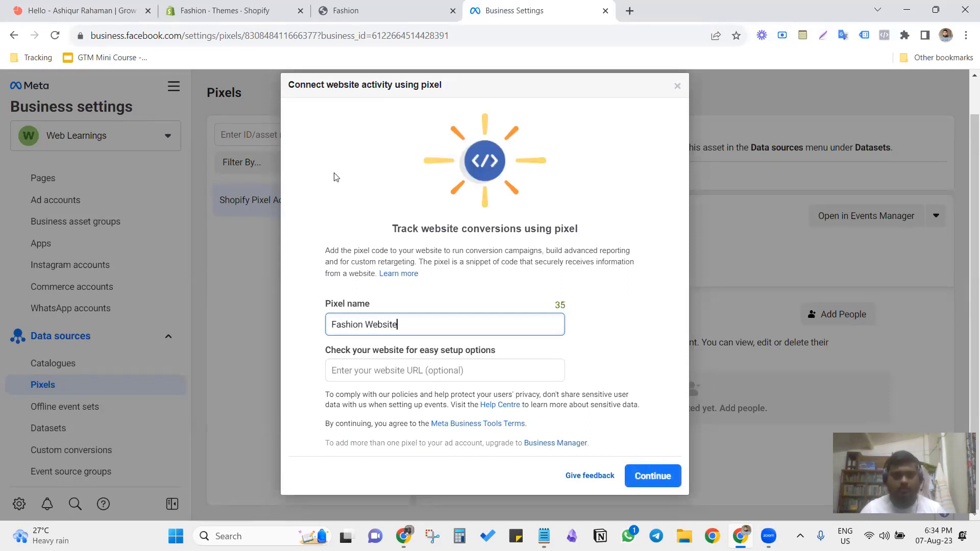
{"action": "left_click", "coordinate": [258, 10]}
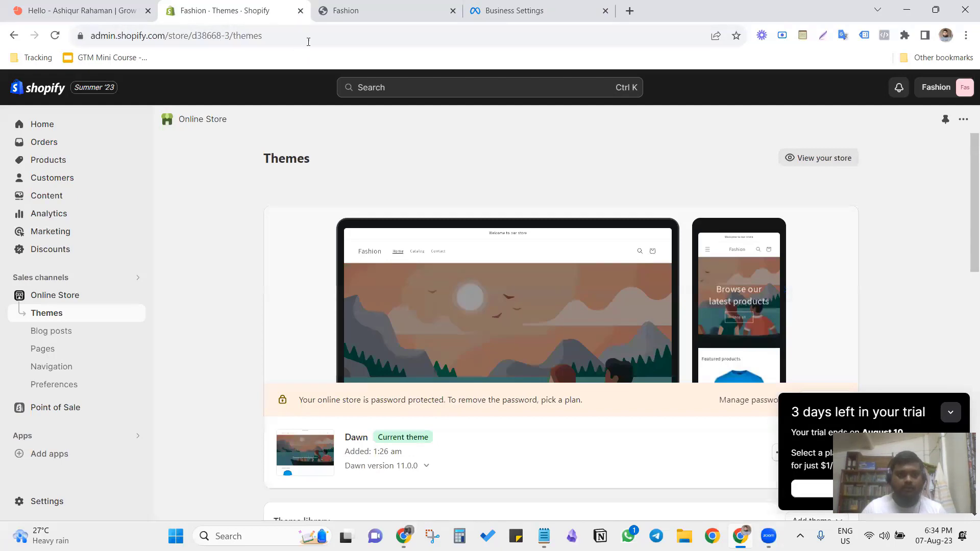
{"action": "left_click", "coordinate": [327, 15]}
{"action": "left_click", "coordinate": [267, 36]}
{"action": "key", "text": "ctrl+c"}
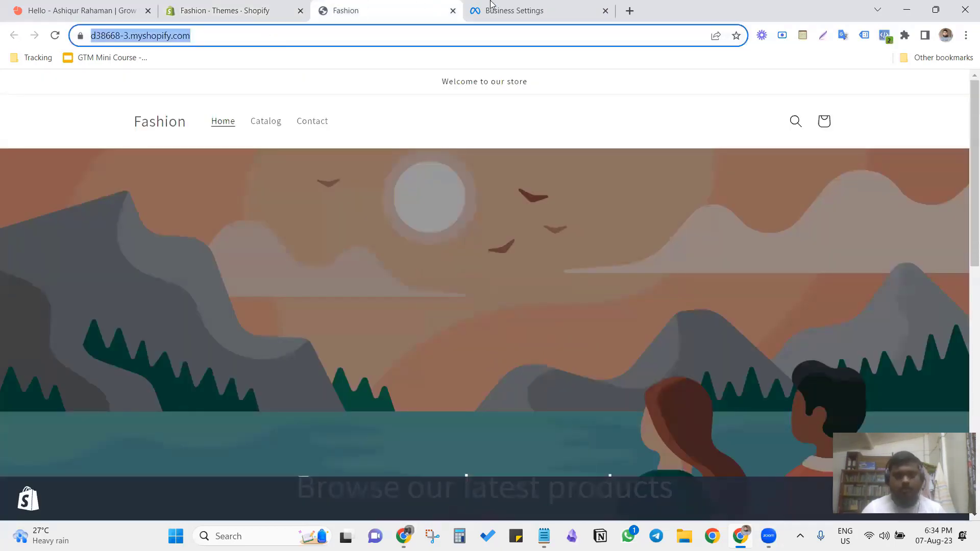
{"action": "left_click", "coordinate": [519, 6]}
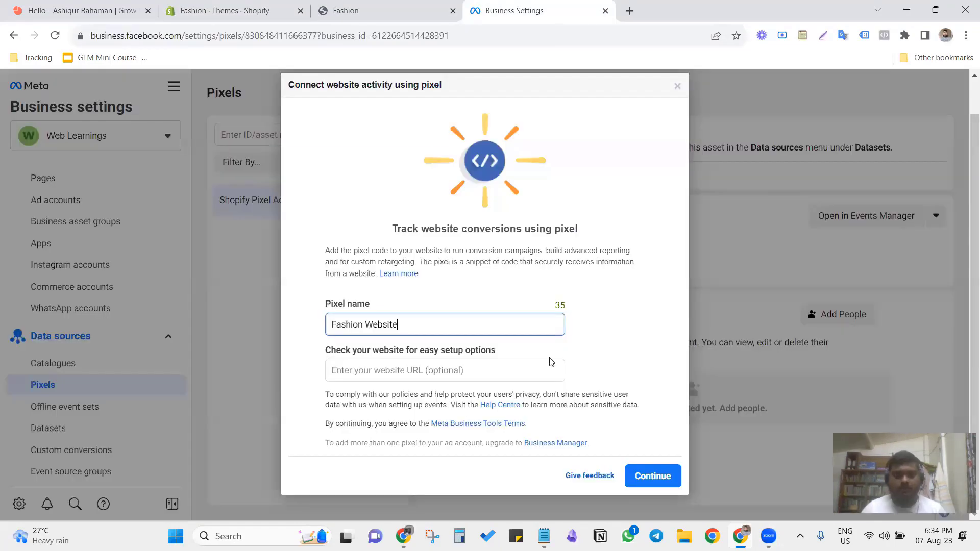
{"action": "left_click", "coordinate": [433, 375]}
{"action": "key", "text": "ctrl+v"}
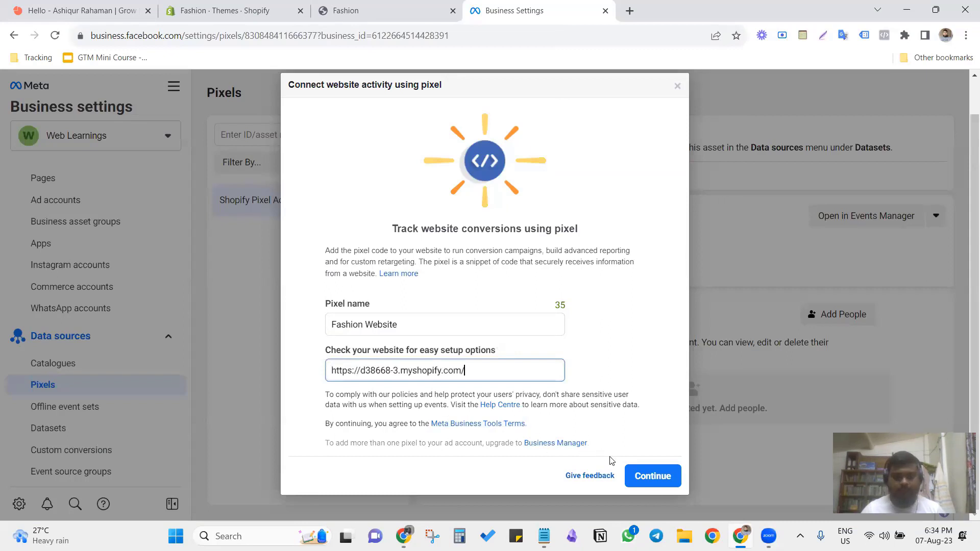
{"action": "left_click", "coordinate": [652, 483]}
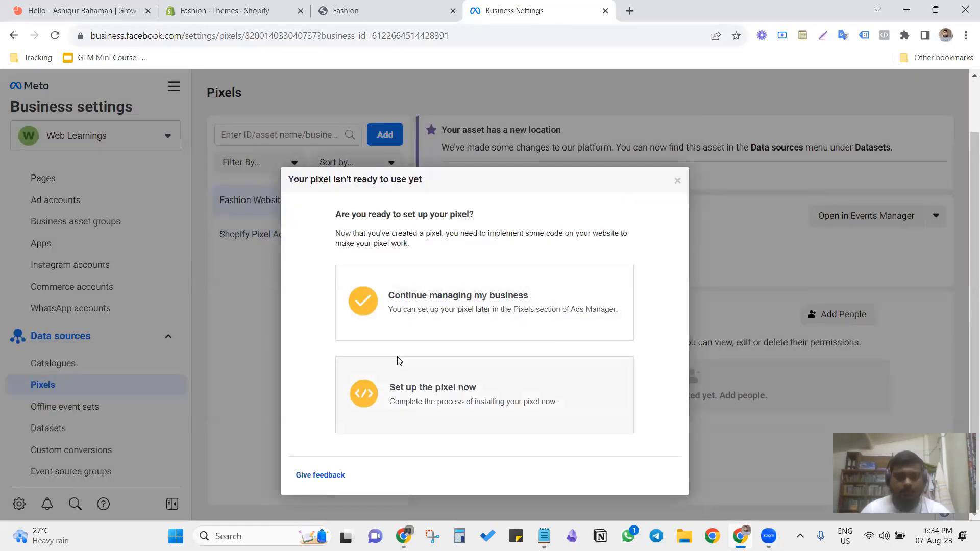
- Choose to set up the pixel now by manually adding its code, and bring the base code into view
{"action": "left_click", "coordinate": [500, 389]}
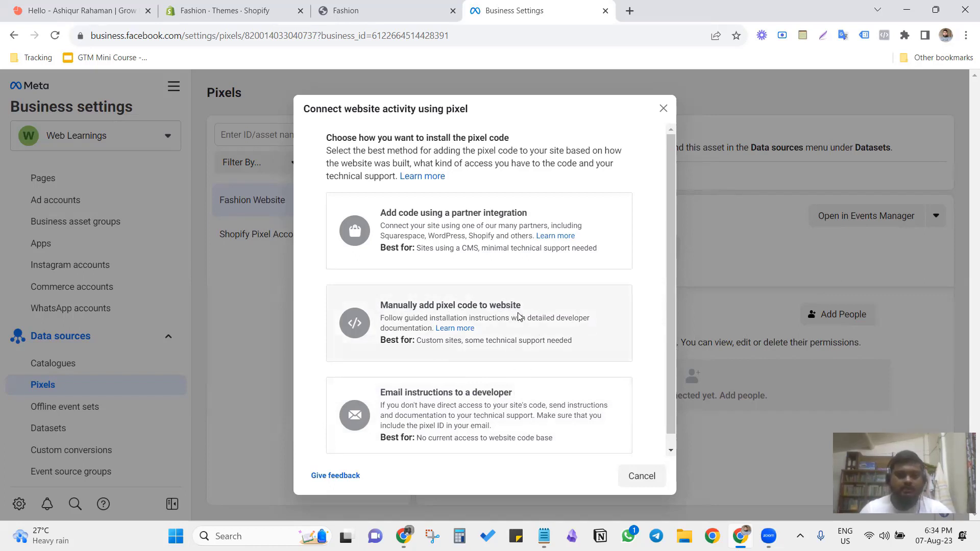
{"action": "key", "text": "Escape"}
{"action": "scroll", "coordinate": [569, 306], "scroll_direction": "down", "scroll_amount": 3}
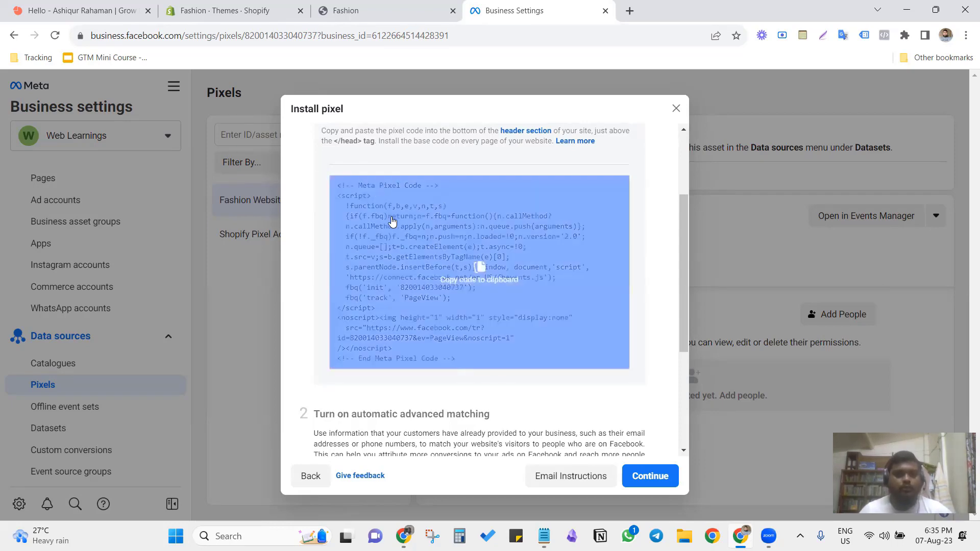
- Switch to the Shopify admin and open the code editor for the current Dawn theme
{"action": "left_click", "coordinate": [229, 8]}
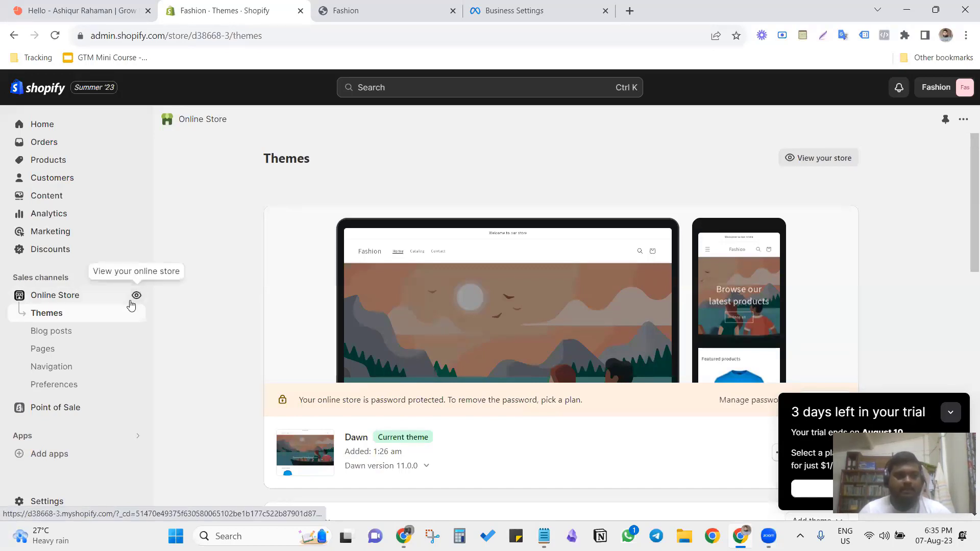
{"action": "scroll", "coordinate": [412, 255], "scroll_direction": "down", "scroll_amount": 2}
{"action": "scroll", "coordinate": [410, 251], "scroll_direction": "down", "scroll_amount": 1}
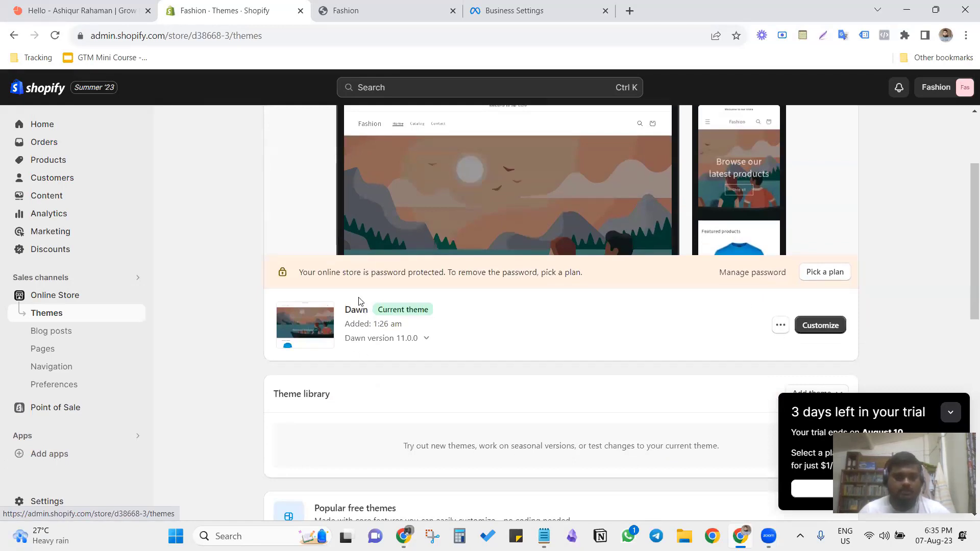
{"action": "left_click_drag", "start_coordinate": [344, 310], "coordinate": [454, 305]}
{"action": "left_click", "coordinate": [633, 329]}
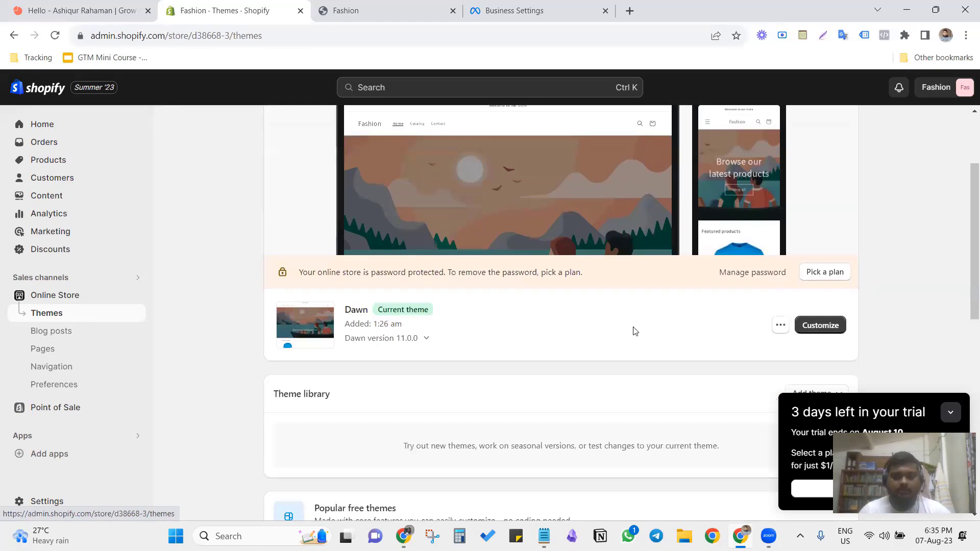
{"action": "left_click", "coordinate": [780, 327]}
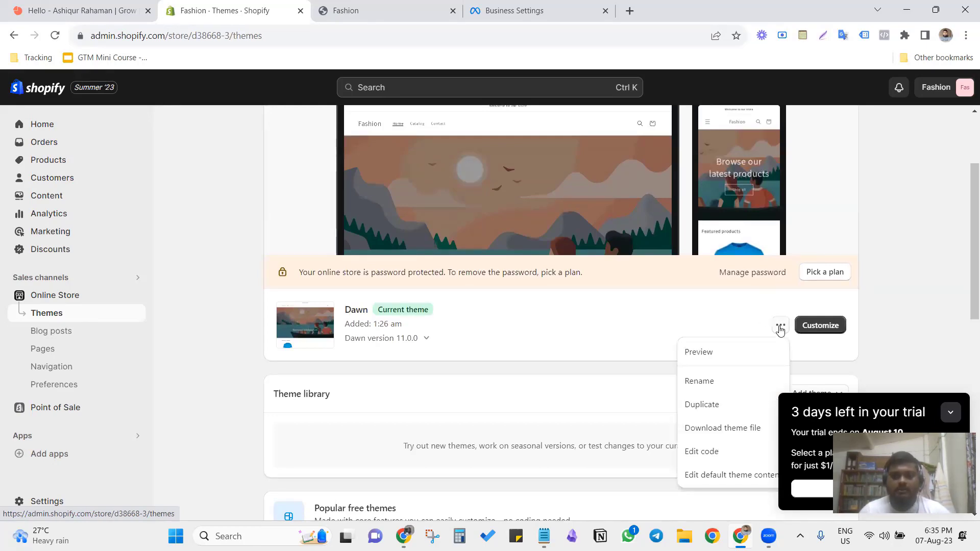
{"action": "scroll", "coordinate": [779, 327], "scroll_direction": "down", "scroll_amount": 2}
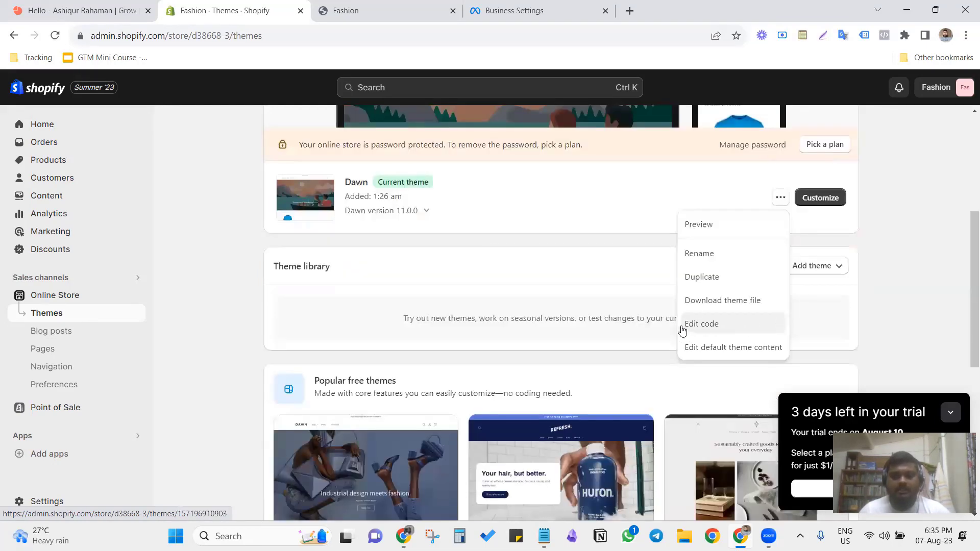
{"action": "left_click", "coordinate": [702, 329]}
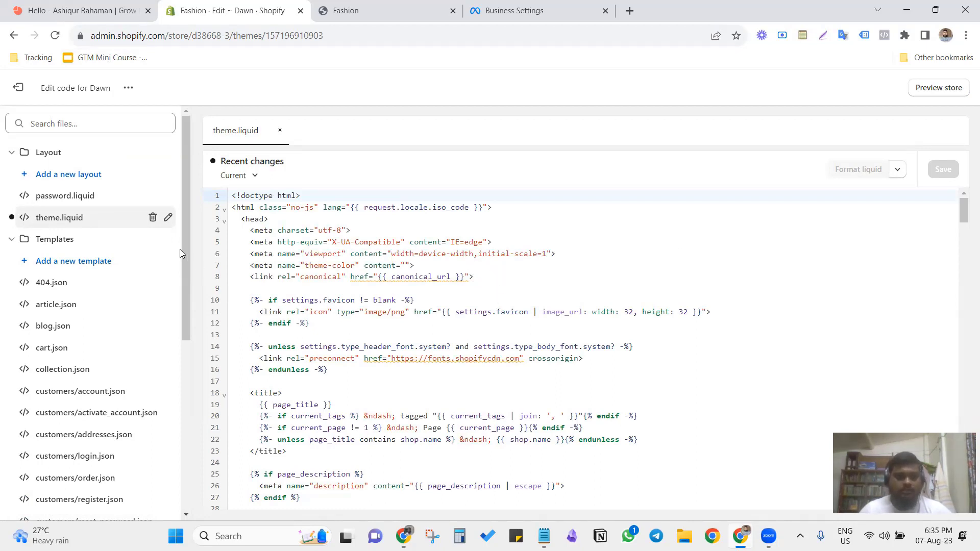
- Open the theme.liquid layout file and look over the start of its code
{"action": "left_click", "coordinate": [61, 224]}
{"action": "left_click", "coordinate": [167, 219]}
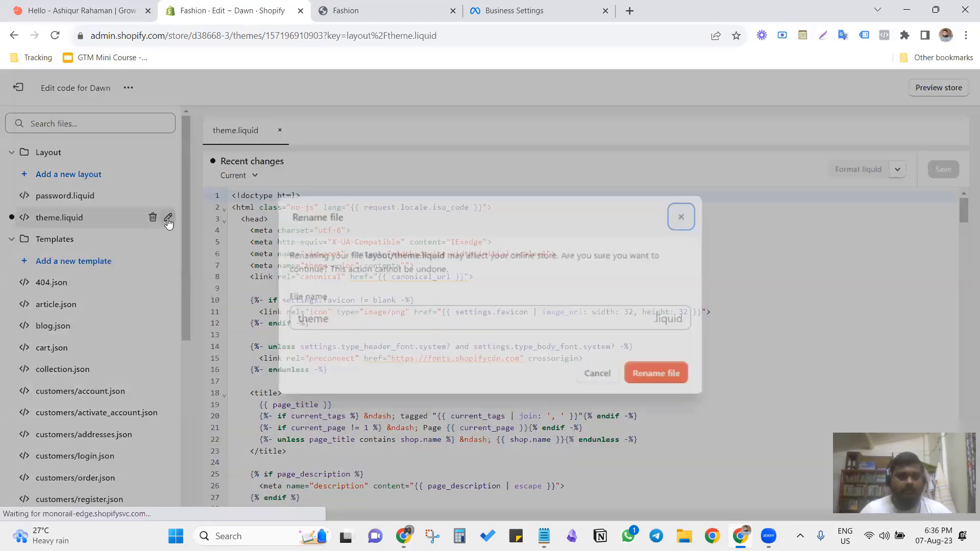
{"action": "left_click", "coordinate": [574, 367]}
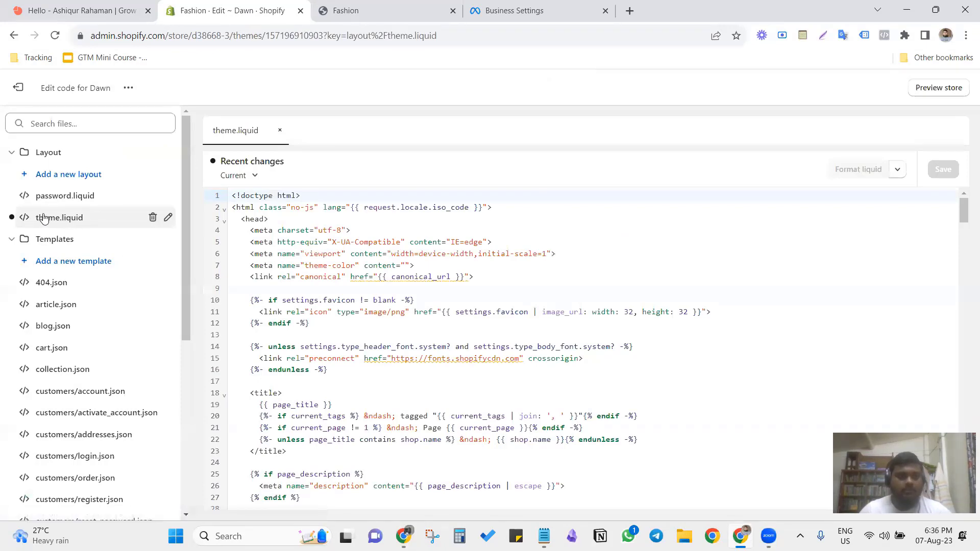
{"action": "scroll", "coordinate": [389, 298], "scroll_direction": "down", "scroll_amount": 6}
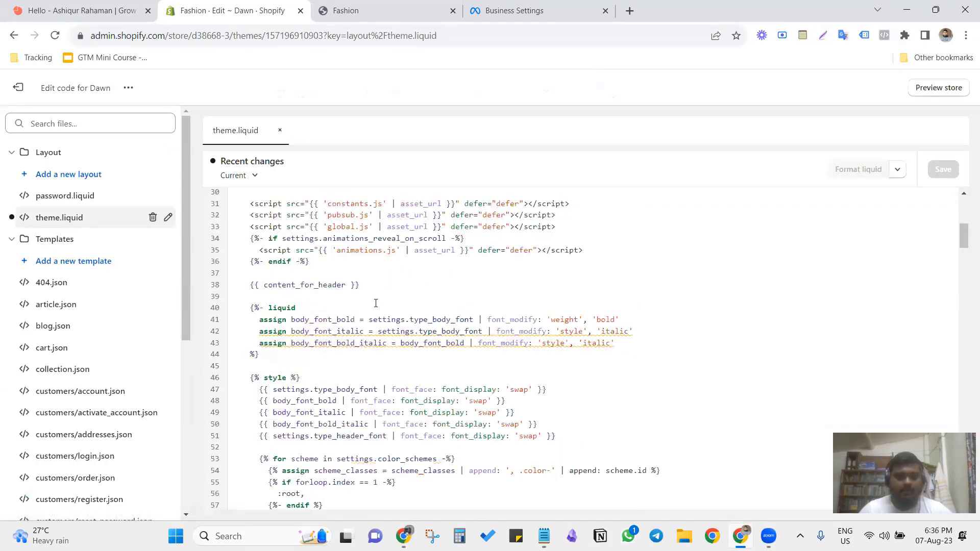
- Copy the </head> tag from Meta's pixel installation instructions and return to the Shopify theme code
{"action": "left_click", "coordinate": [516, 10]}
{"action": "scroll", "coordinate": [449, 274], "scroll_direction": "up", "scroll_amount": 3}
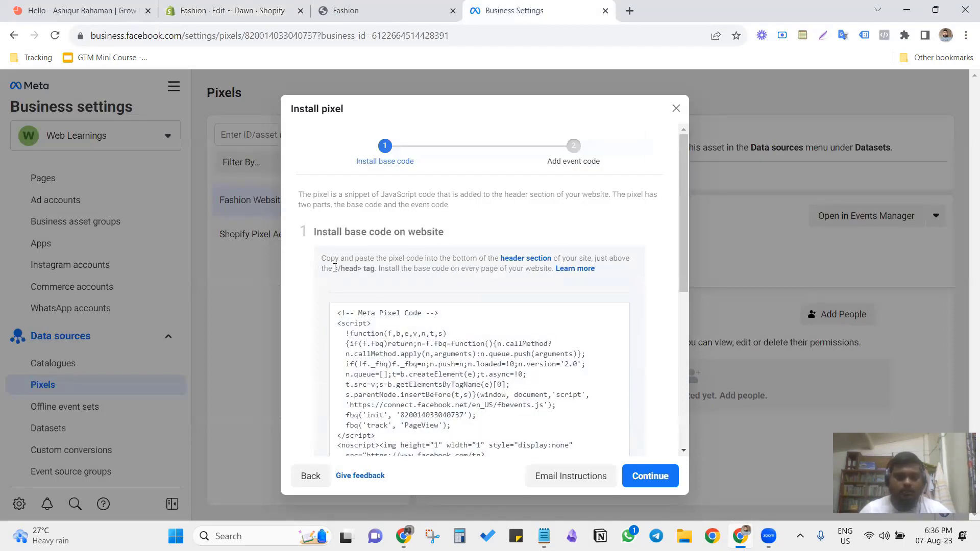
{"action": "left_click_drag", "start_coordinate": [335, 268], "coordinate": [364, 269]}
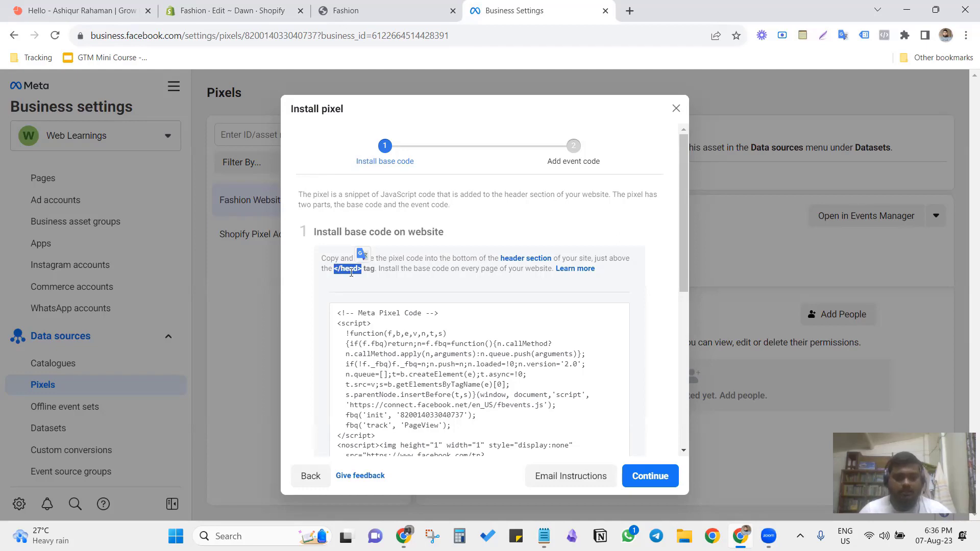
{"action": "right_click", "coordinate": [351, 273]}
{"action": "left_click", "coordinate": [380, 279]}
{"action": "left_click", "coordinate": [232, 10]}
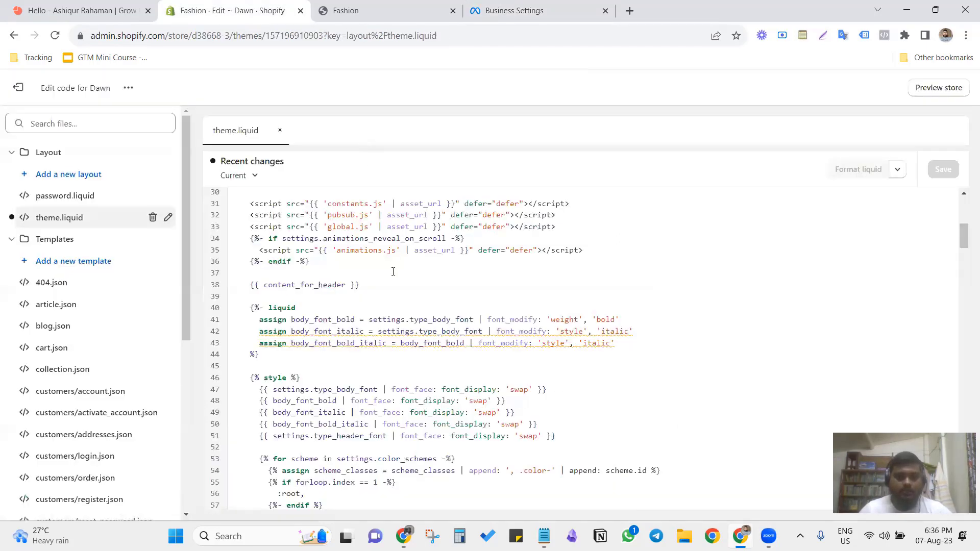
- Look through the theme.liquid code down to its end for the closing head tag
{"action": "left_click", "coordinate": [267, 276]}
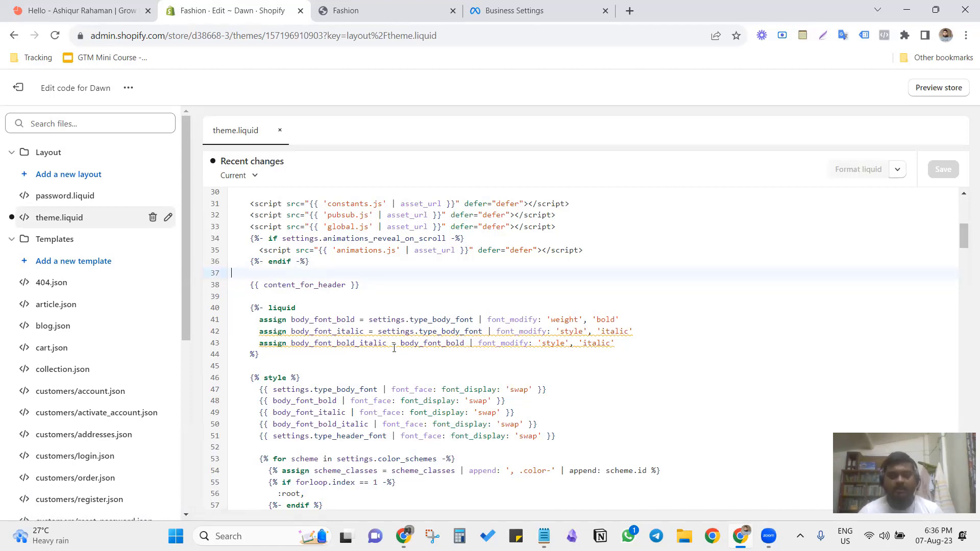
{"action": "scroll", "coordinate": [394, 348], "scroll_direction": "down", "scroll_amount": 20}
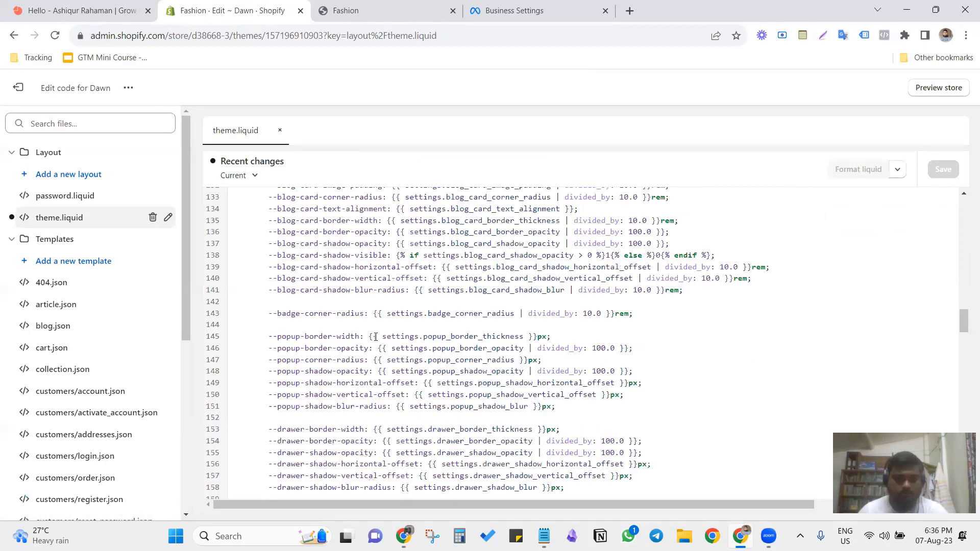
{"action": "scroll", "coordinate": [375, 337], "scroll_direction": "down", "scroll_amount": 10}
{"action": "scroll", "coordinate": [375, 336], "scroll_direction": "down", "scroll_amount": 15}
{"action": "scroll", "coordinate": [373, 339], "scroll_direction": "down", "scroll_amount": 4}
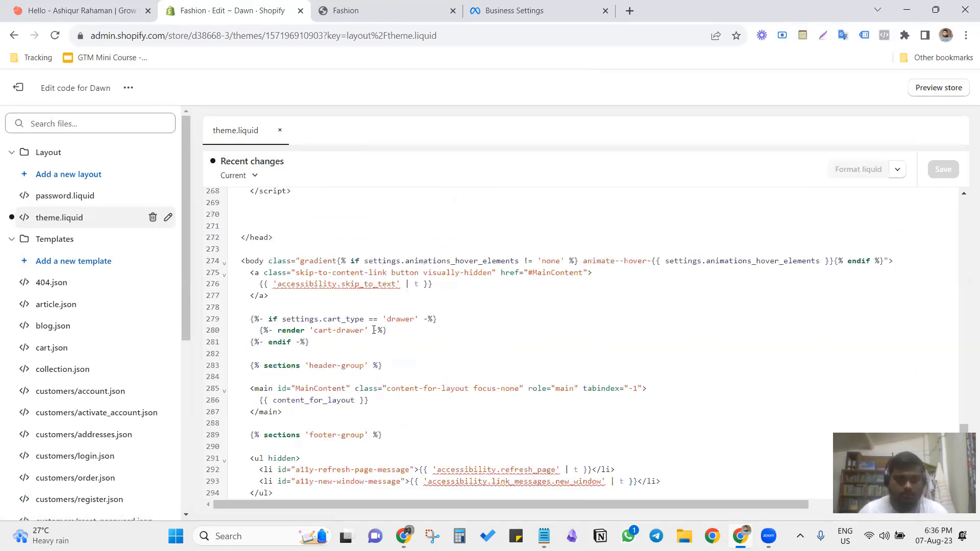
{"action": "scroll", "coordinate": [368, 342], "scroll_direction": "up", "scroll_amount": 4}
{"action": "scroll", "coordinate": [360, 346], "scroll_direction": "down", "scroll_amount": 2}
{"action": "scroll", "coordinate": [357, 347], "scroll_direction": "down", "scroll_amount": 12}
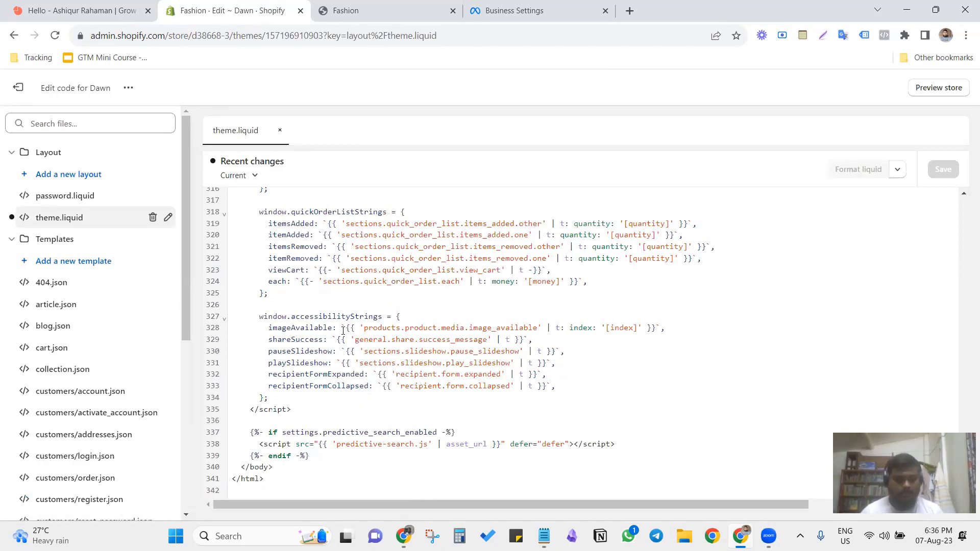
- Find </head> in theme.liquid and place the cursor on the empty line 270 above it
{"action": "key", "text": "ctrl+f"}
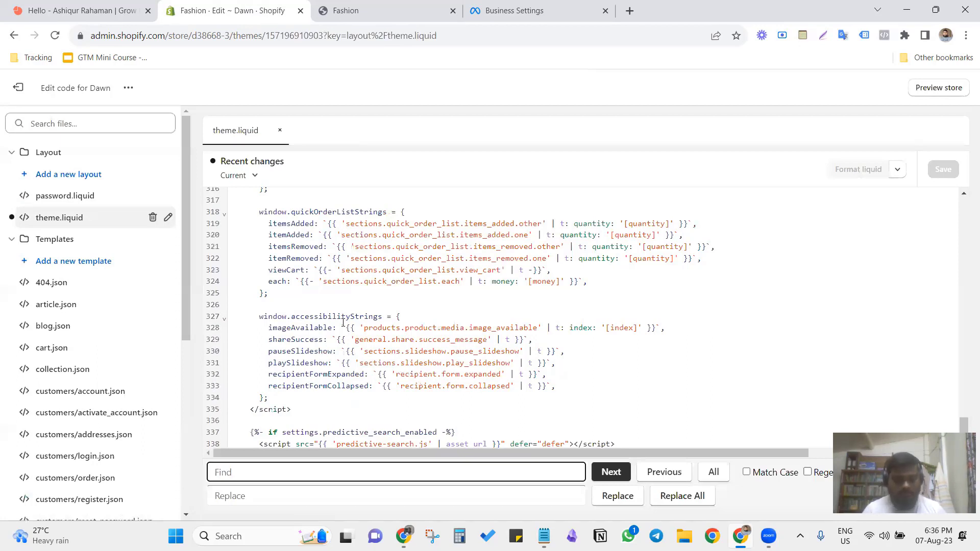
{"action": "key", "text": "ctrl+v"}
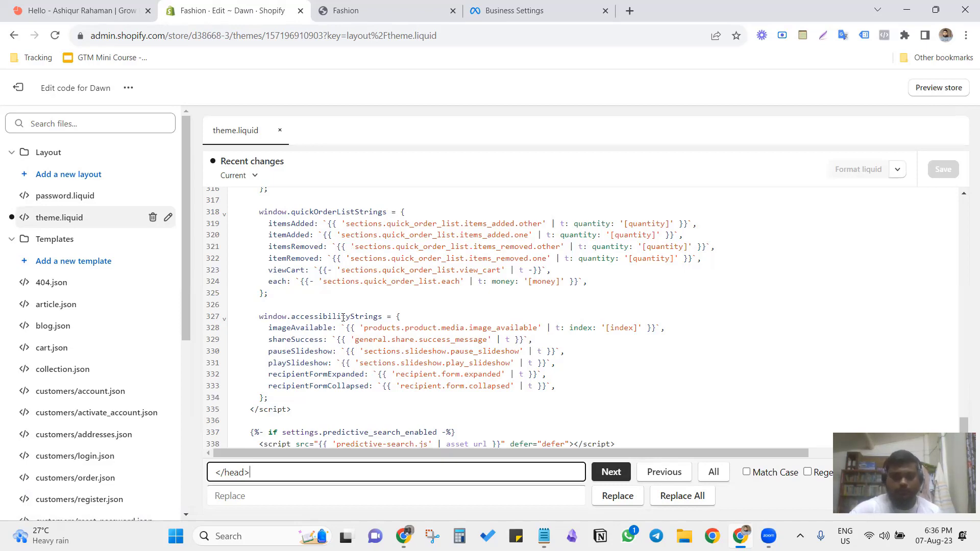
{"action": "left_click", "coordinate": [610, 471]}
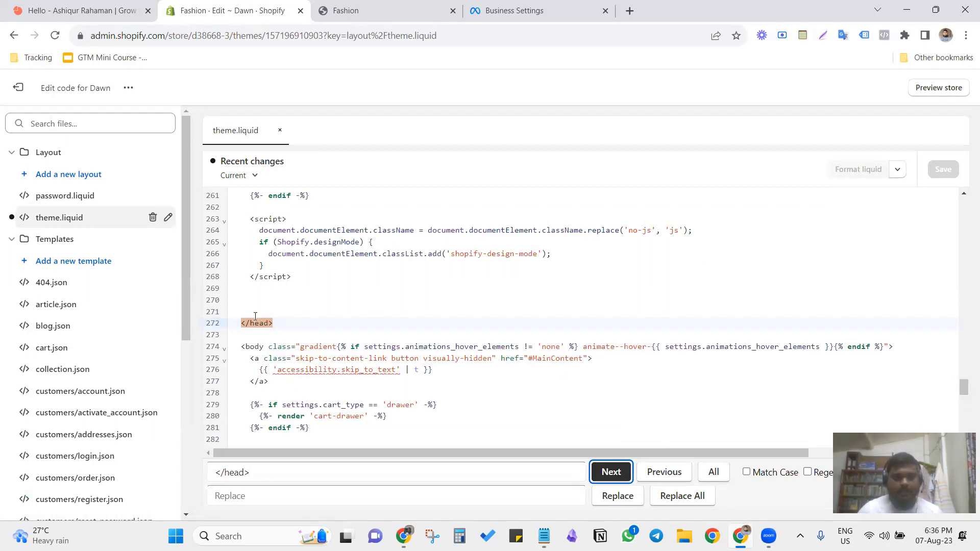
{"action": "left_click", "coordinate": [265, 303]}
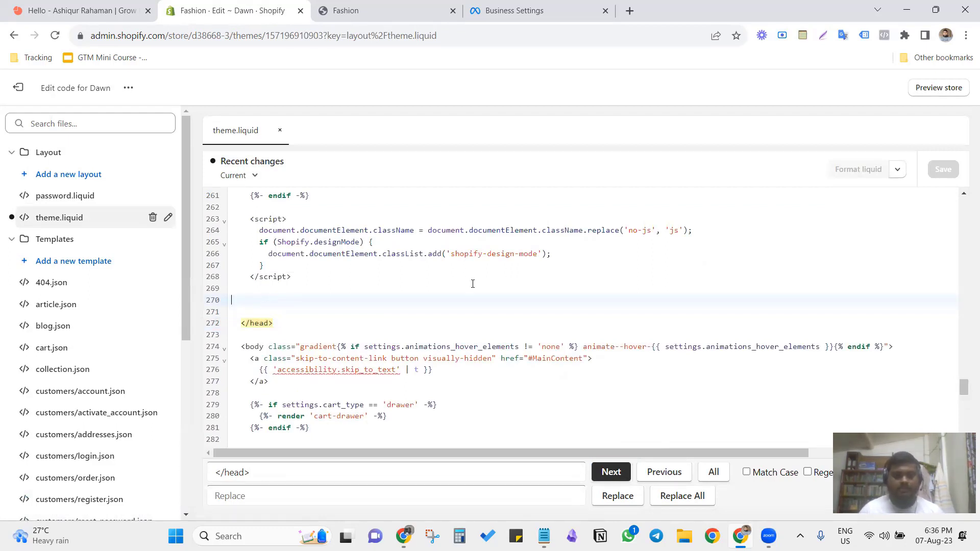
- Copy the Meta Pixel base code from the Install pixel instructions in Meta Business Settings and return to the Shopify theme code
{"action": "key", "text": "ctrl+Tab"}
{"action": "key", "text": "ctrl+Tab"}
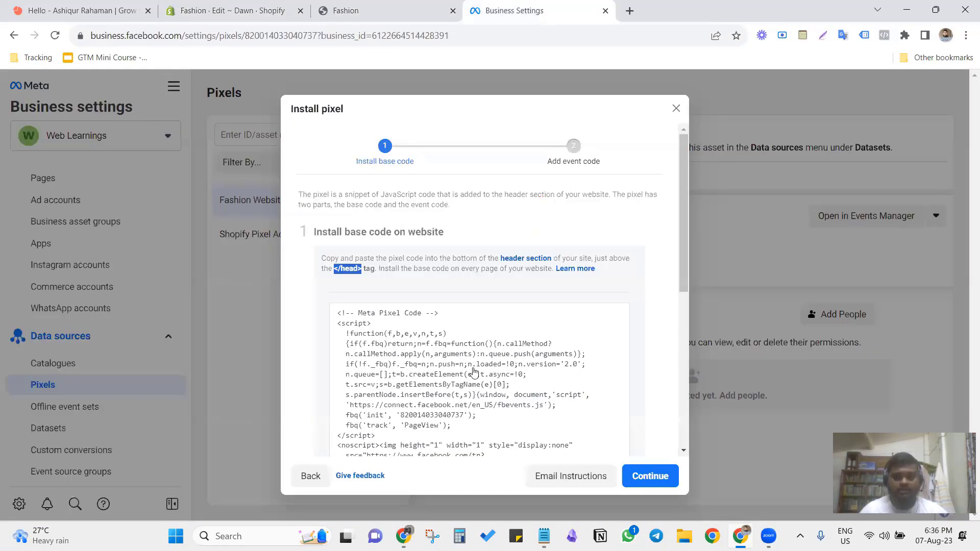
{"action": "left_click", "coordinate": [492, 375]}
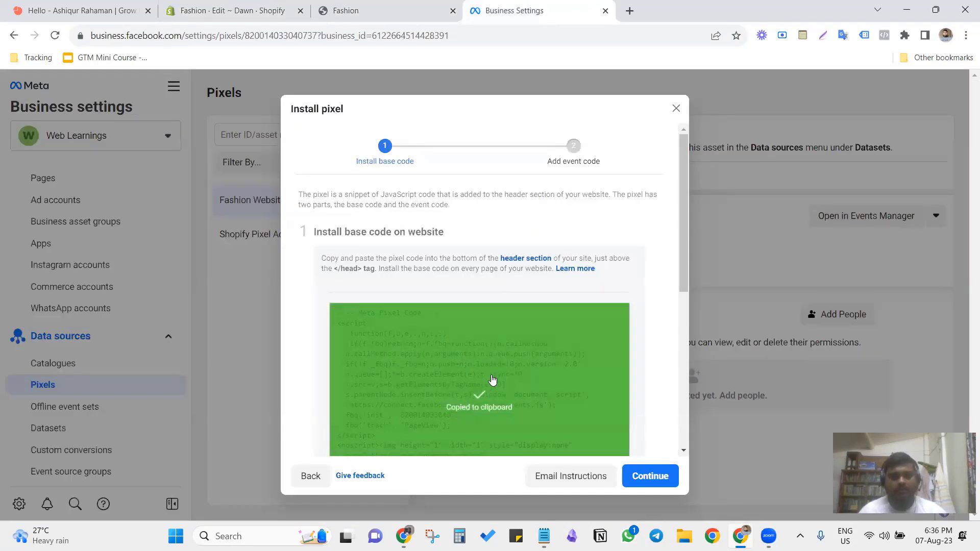
{"action": "scroll", "coordinate": [493, 375], "scroll_direction": "down", "scroll_amount": 1}
{"action": "left_click", "coordinate": [233, 7]}
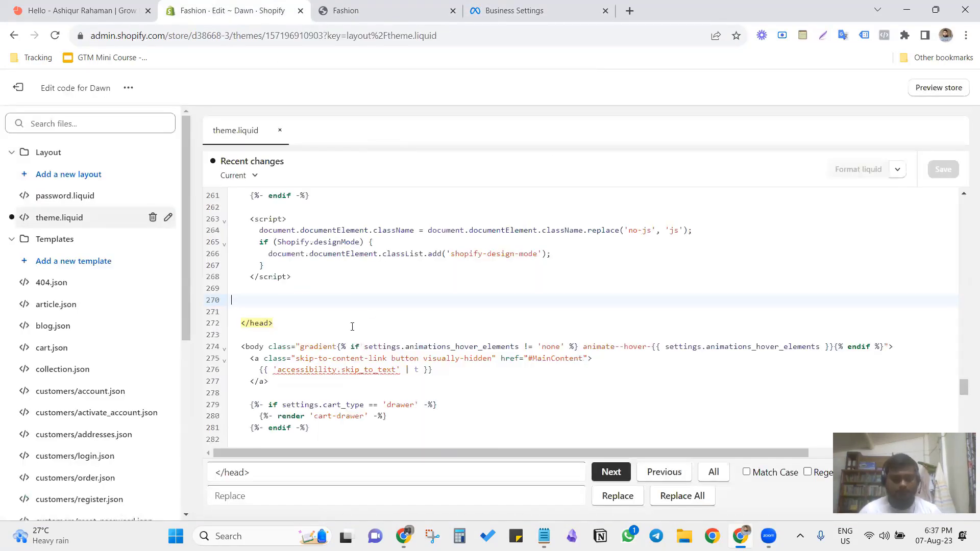
- Paste the Meta Pixel base code above the </head> tag in theme.liquid and save the file
{"action": "key", "text": "Escape"}
{"action": "key", "text": "ctrl+v"}
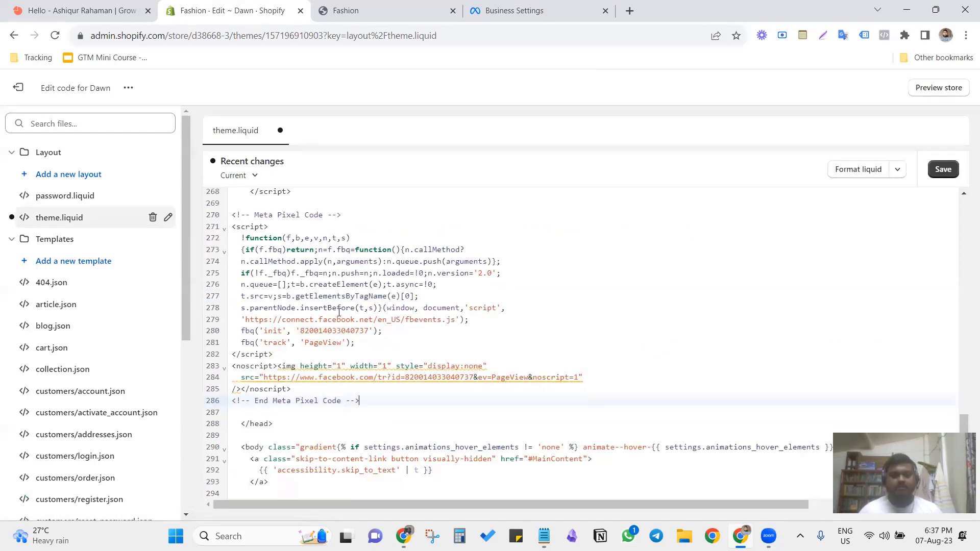
{"action": "left_click", "coordinate": [943, 169]}
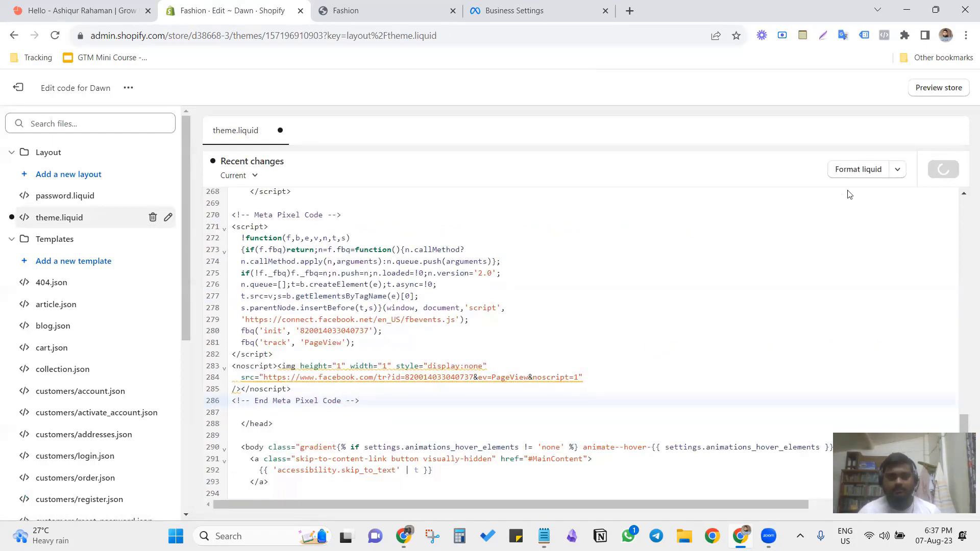
- Close the old storefront tab, leave the code editor, and check the freshly opened Fashion online store with Meta Pixel Helper
{"action": "middle_click", "coordinate": [400, 11]}
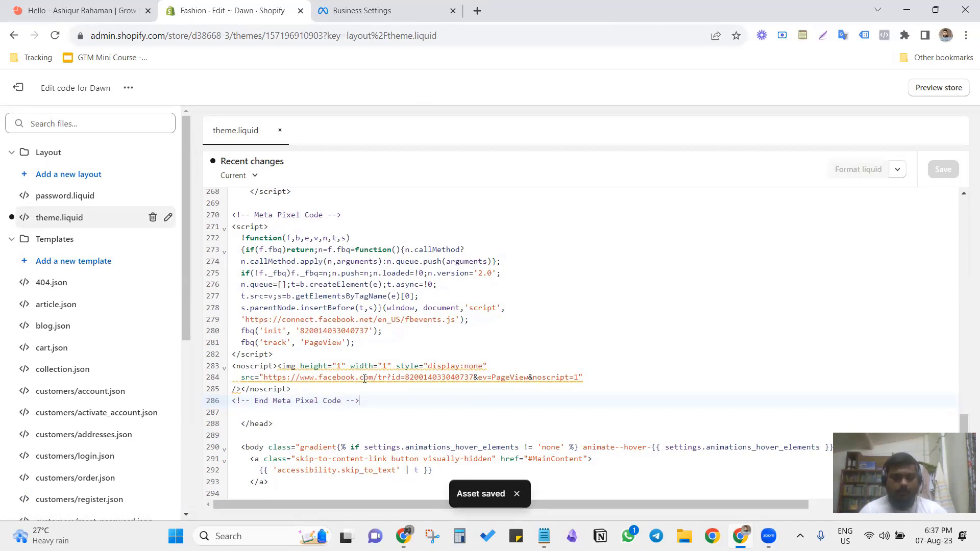
{"action": "left_click", "coordinate": [20, 89]}
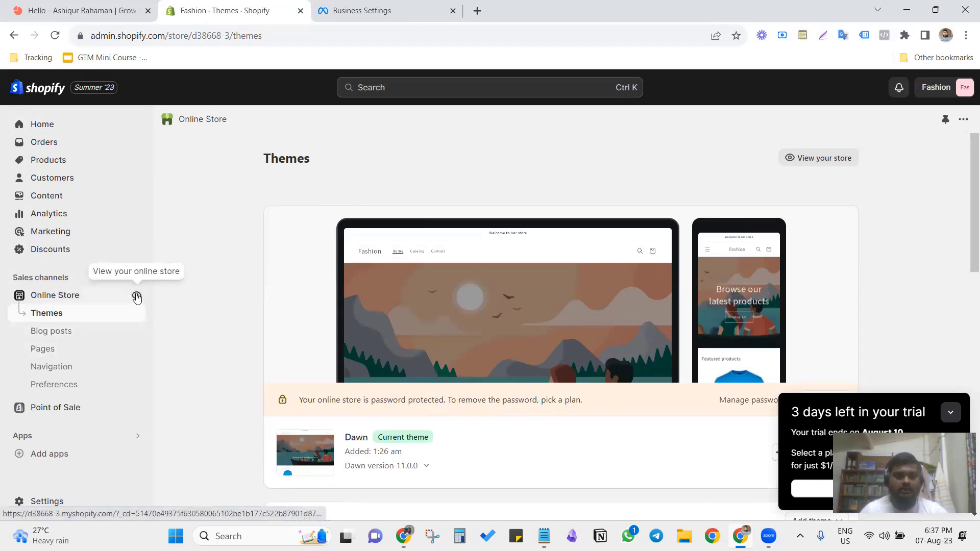
{"action": "left_click", "coordinate": [136, 297]}
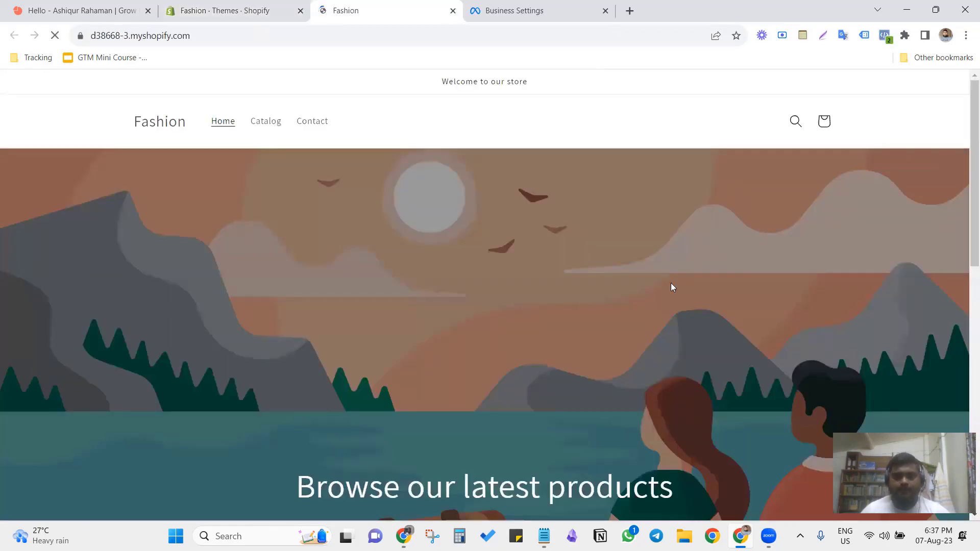
{"action": "left_click", "coordinate": [884, 35]}
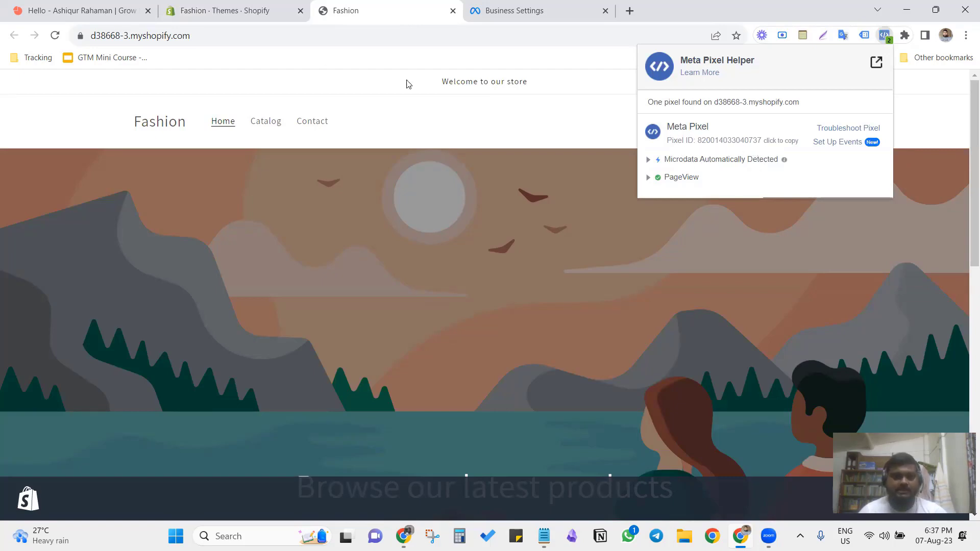
- Switch to Meta Business Settings, continue past the base code installation and exit the event setup without adding events
{"action": "left_click", "coordinate": [538, 11]}
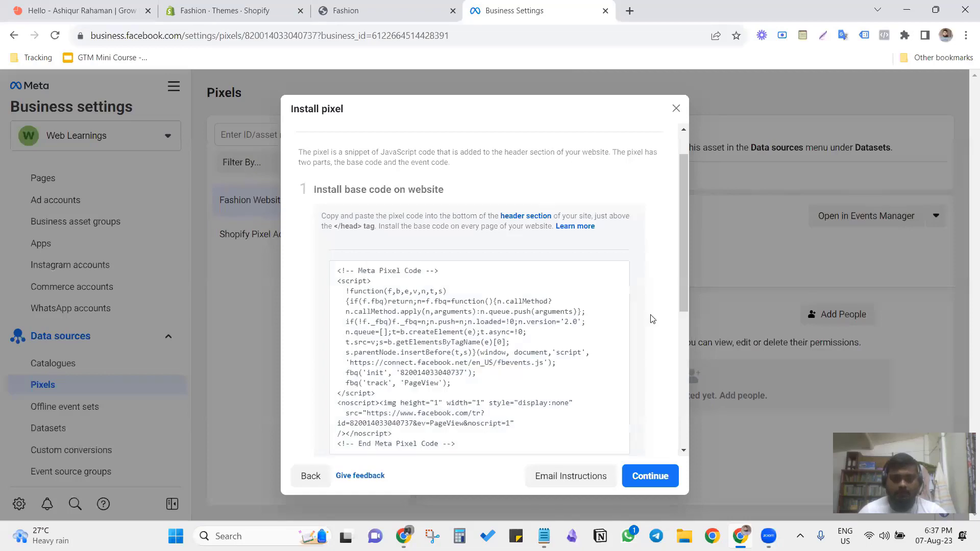
{"action": "scroll", "coordinate": [594, 309], "scroll_direction": "down", "scroll_amount": 4}
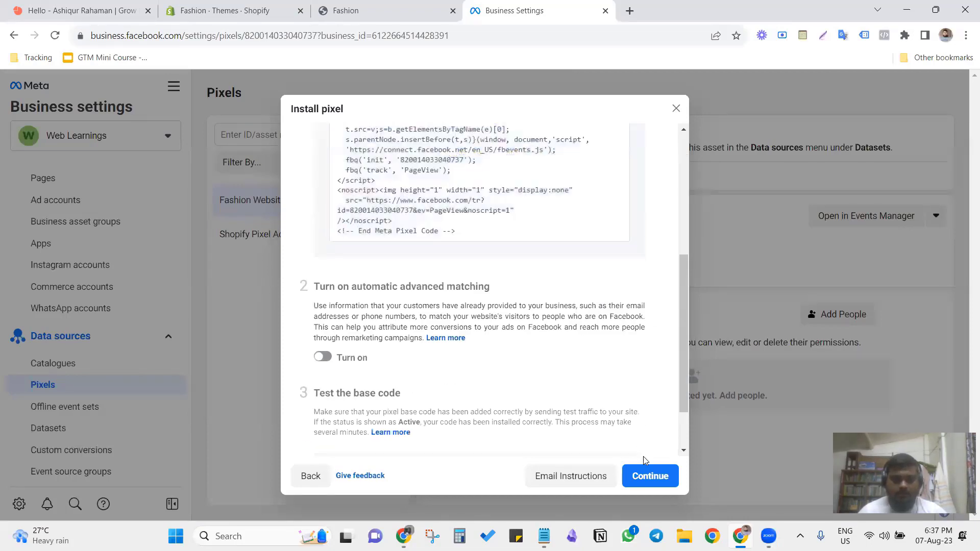
{"action": "left_click", "coordinate": [651, 476]}
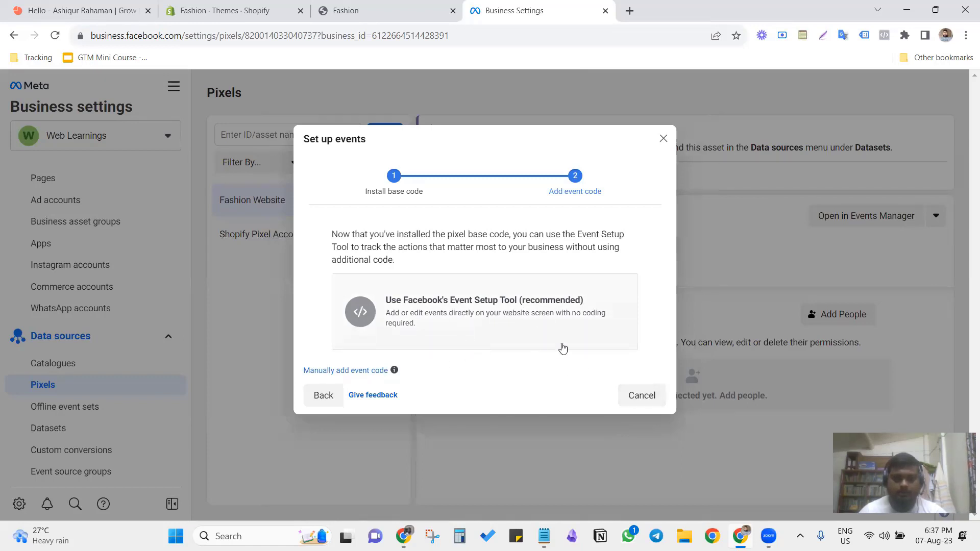
{"action": "left_click", "coordinate": [641, 396]}
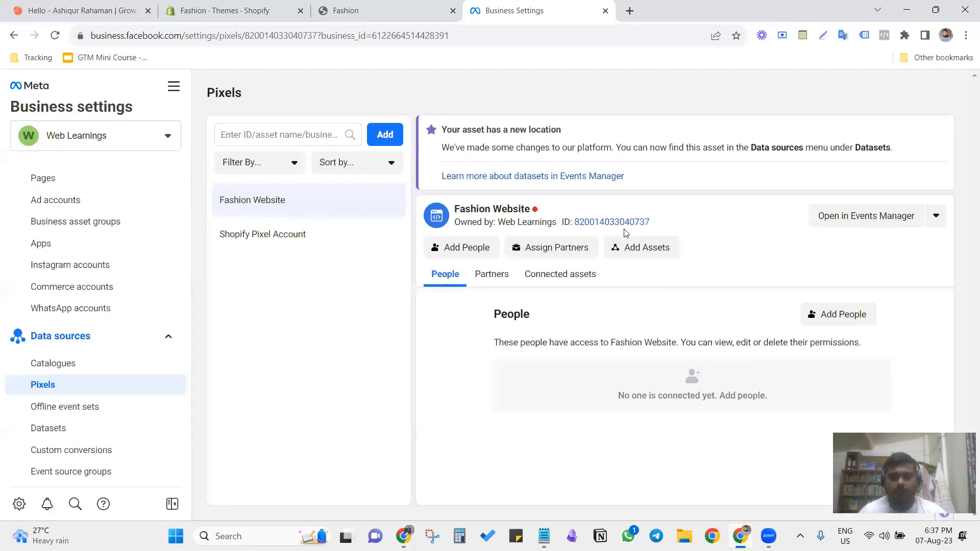
- Return to the Fashion storefront and review the pixel and its events again in Meta Pixel Helper
{"action": "left_click", "coordinate": [401, 8]}
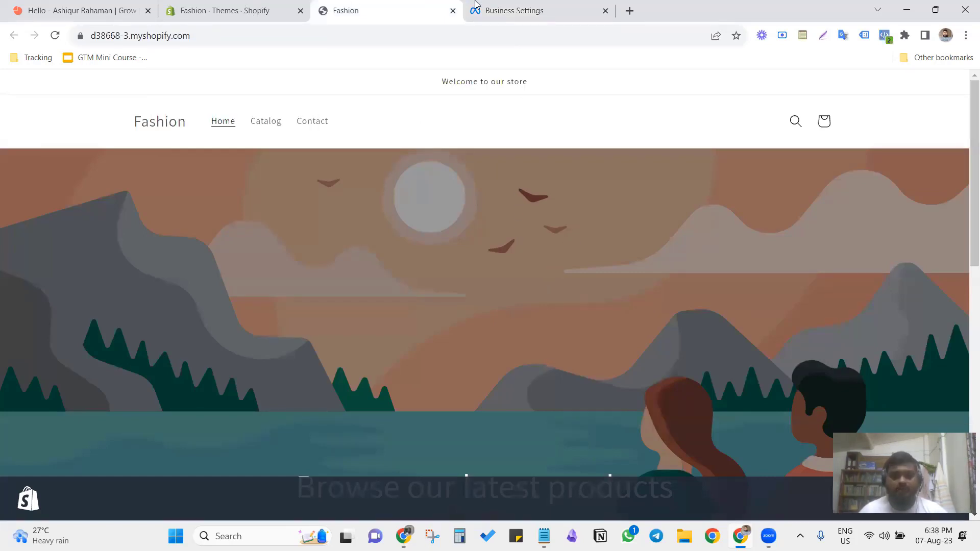
{"action": "left_click", "coordinate": [263, 7]}
{"action": "left_click", "coordinate": [414, 7]}
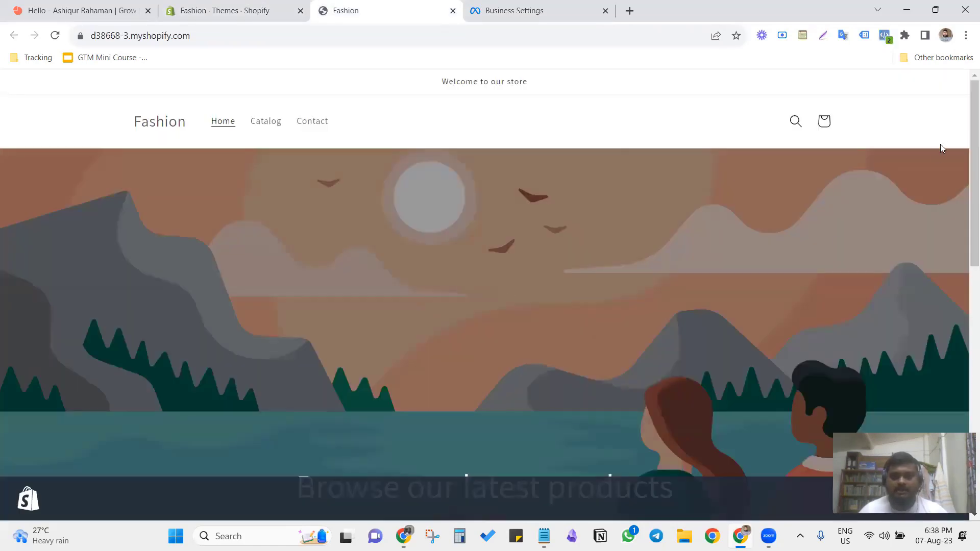
{"action": "left_click", "coordinate": [884, 35]}
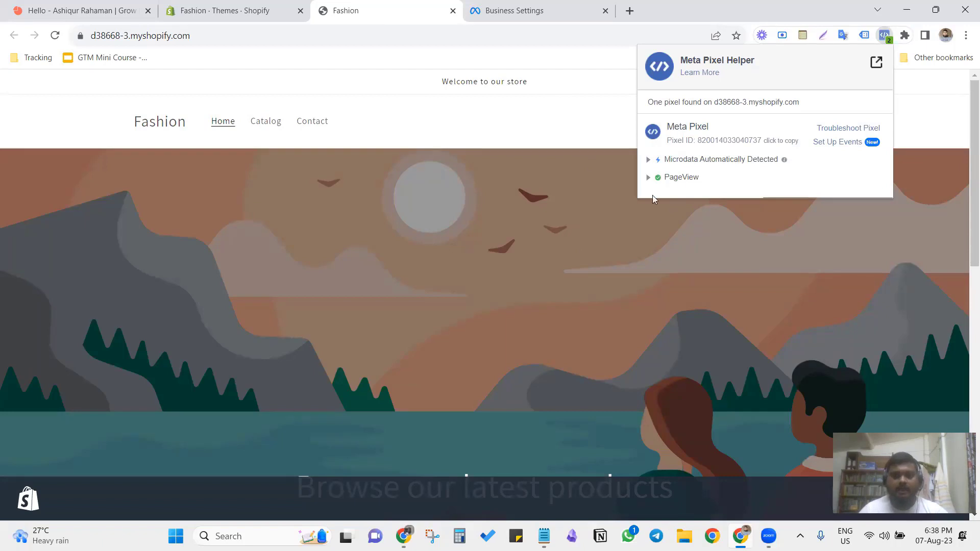
{"action": "left_click", "coordinate": [560, 280]}
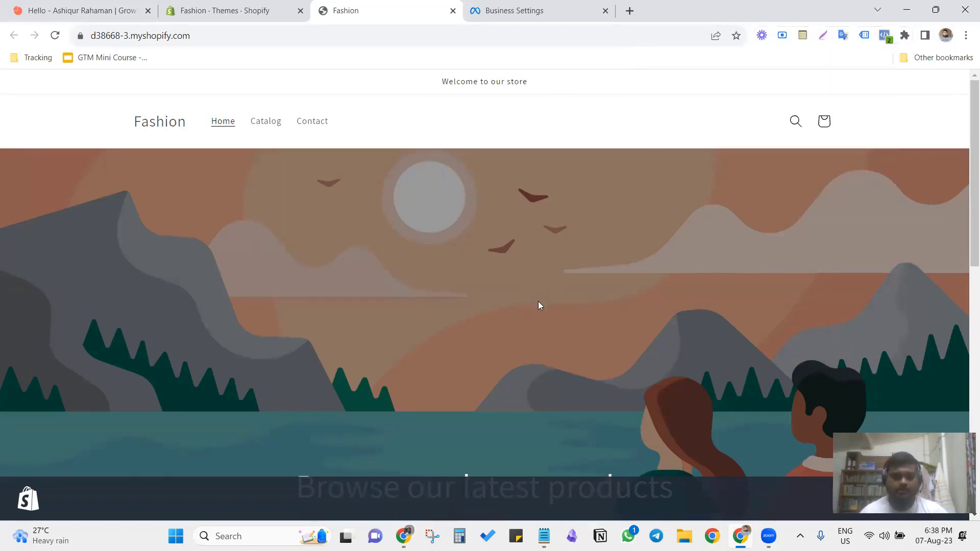